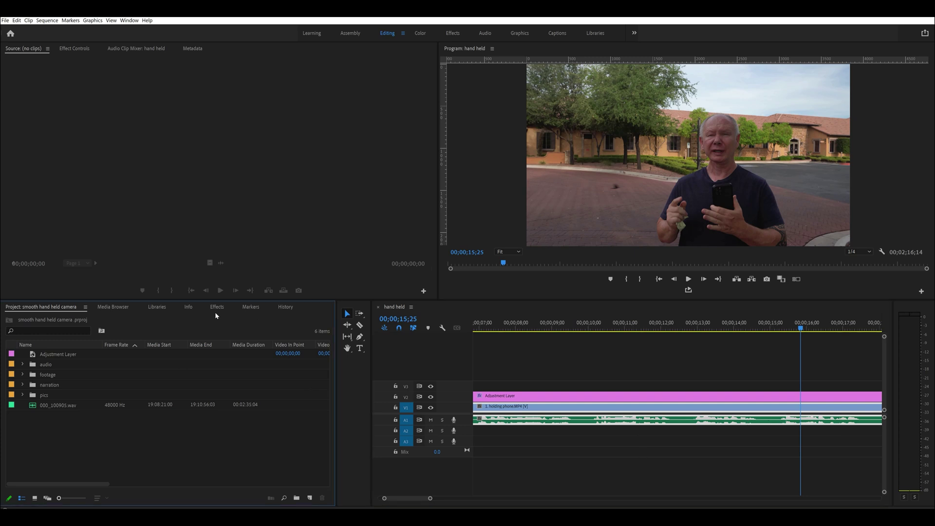
# Step: Search 'dynamics' in the Effects panel and drag the Dynamics effect onto the A1 narration clip
pyautogui.click(217, 307)
pyautogui.click(41, 316)
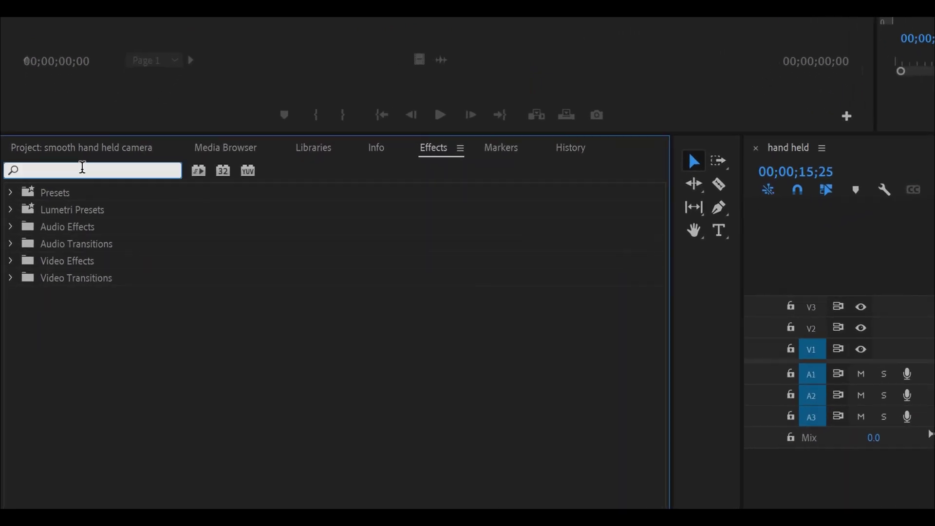
pyautogui.write('dynami')
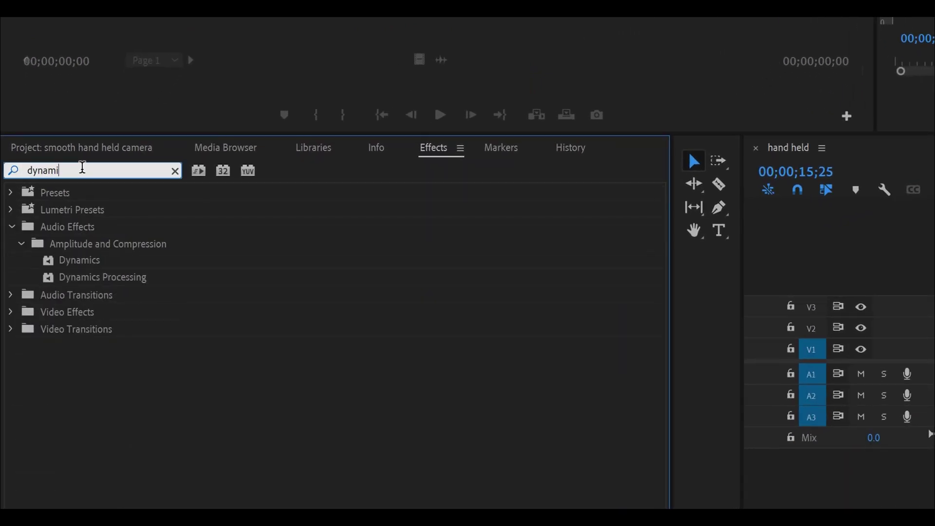
pyautogui.write('cs')
pyautogui.click(92, 263)
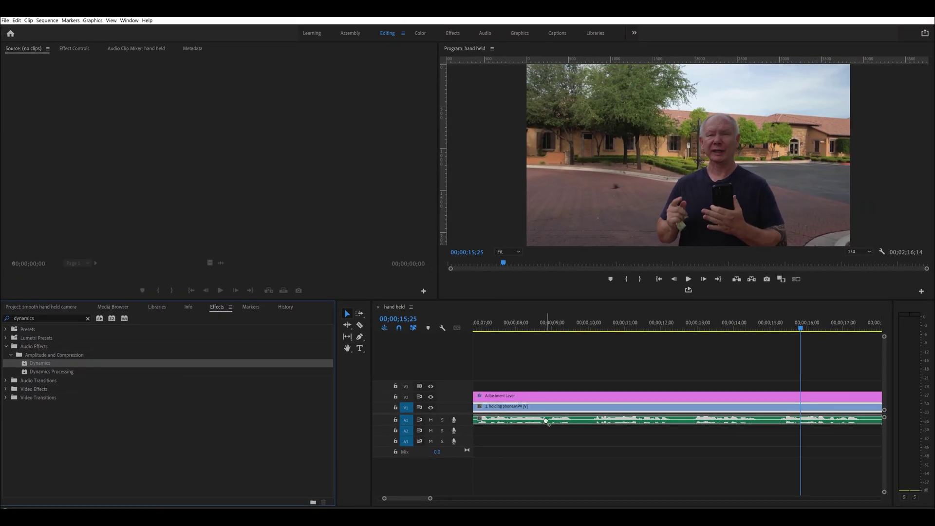
pyautogui.moveTo(546, 421); pyautogui.dragTo(546, 422)
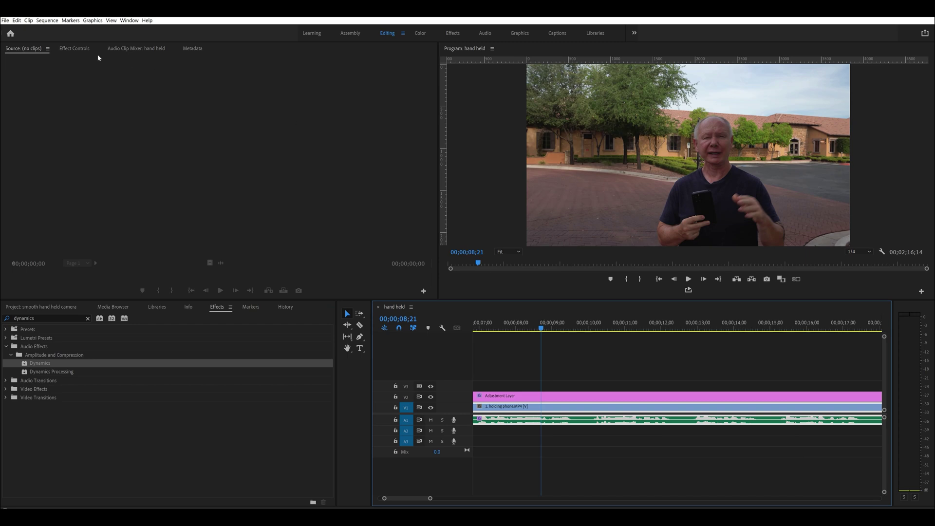
pyautogui.click(75, 49)
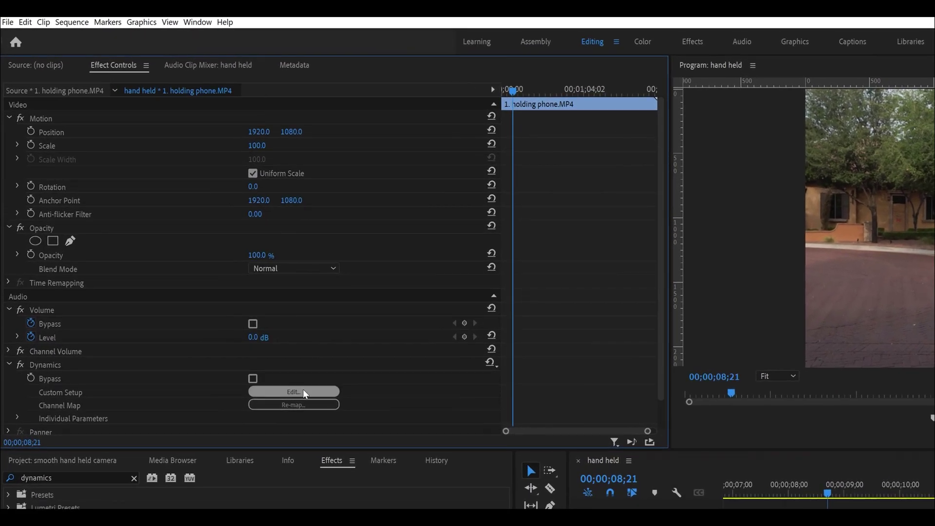
# Step: Enable AutoGate in the Dynamics Clip Fx Editor and move the editor off the timeline
pyautogui.click(303, 392)
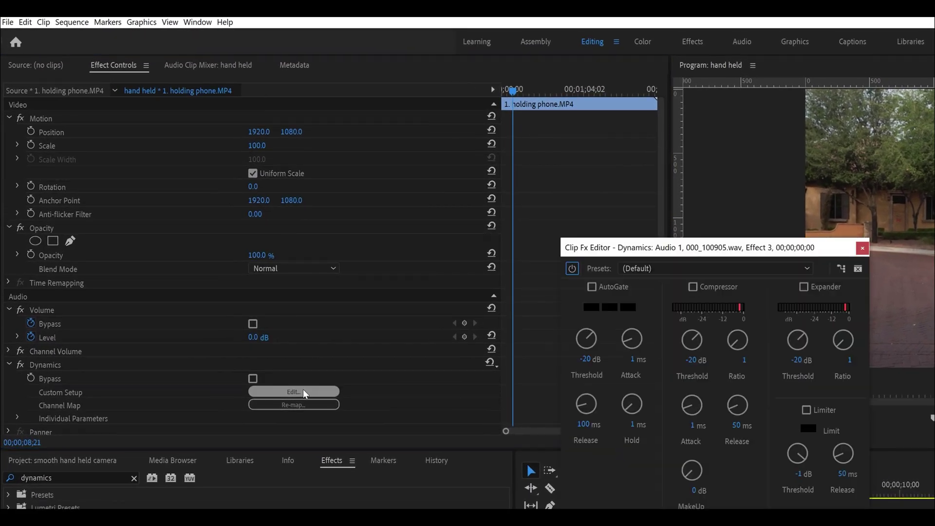
pyautogui.click(593, 287)
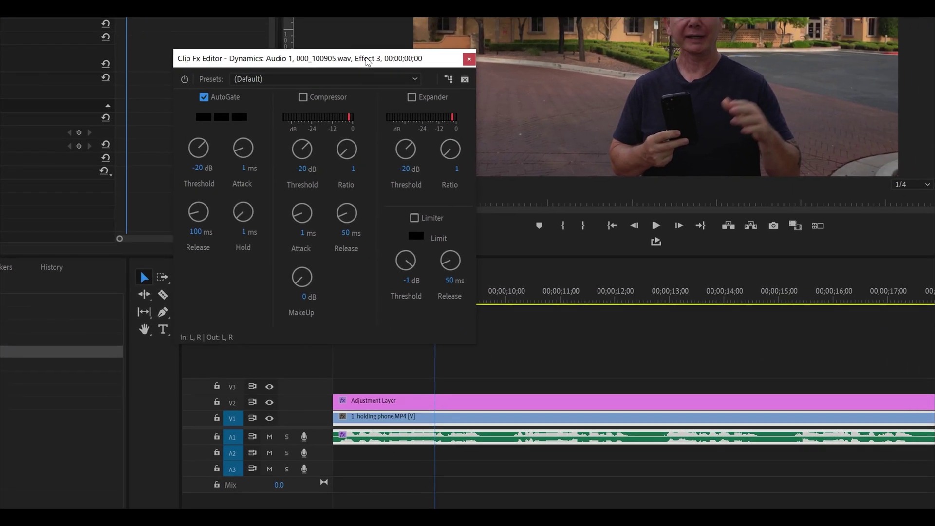
pyautogui.moveTo(451, 102); pyautogui.dragTo(487, 10)
# Step: Play the narration, then replay it from about 13 seconds to hear the gating
pyautogui.press('space')
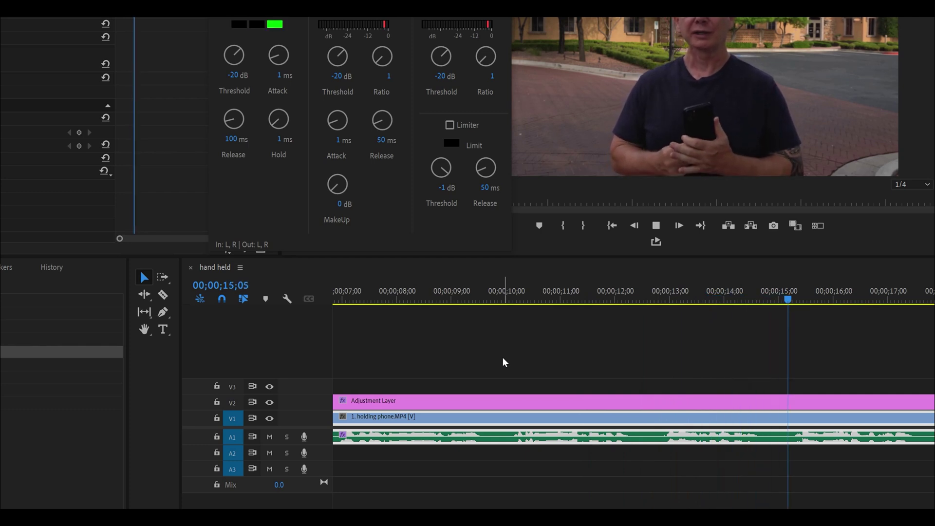
pyautogui.press('space')
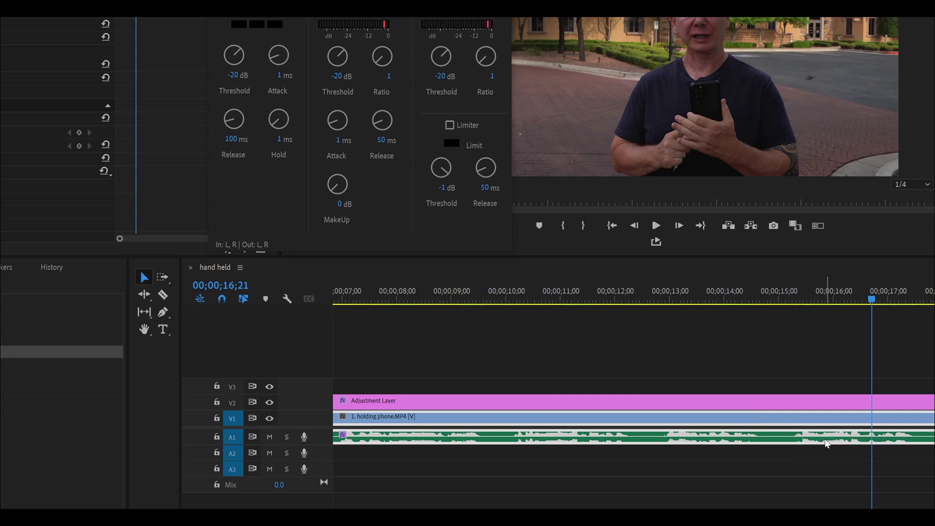
pyautogui.click(700, 292)
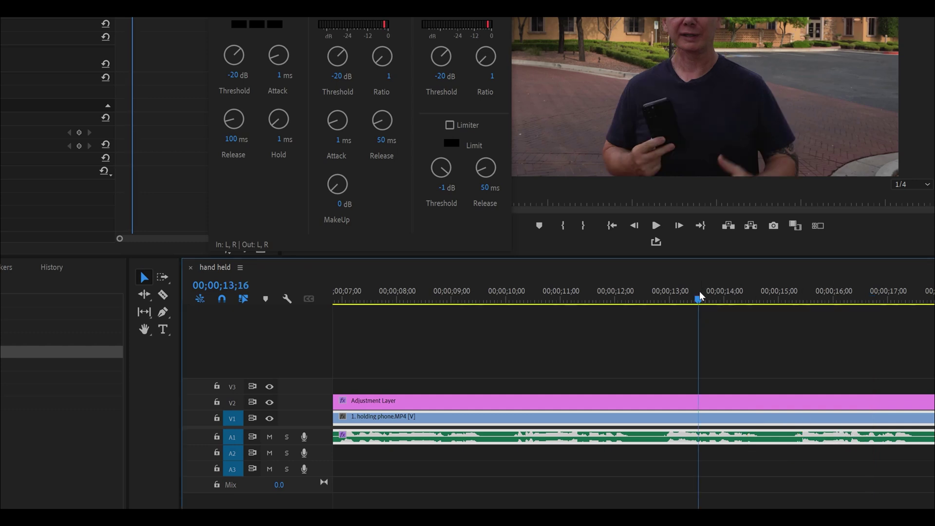
pyautogui.press('space')
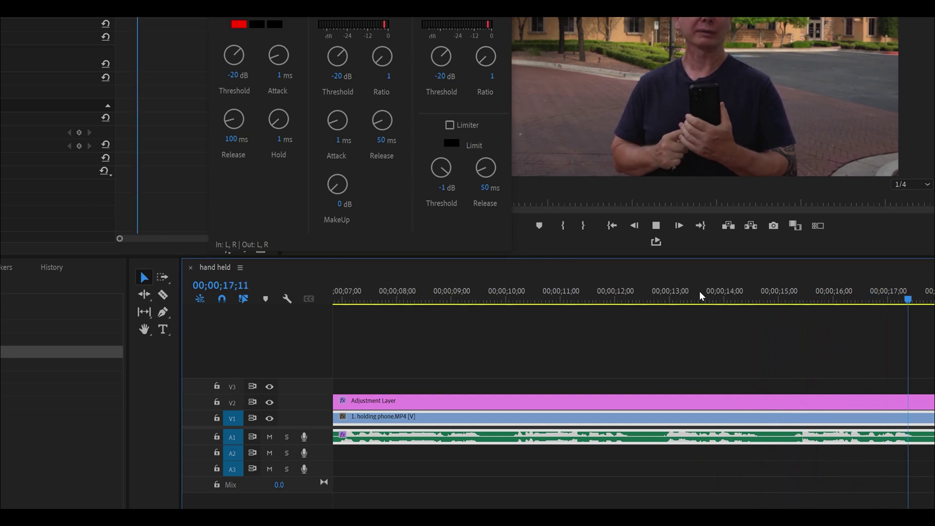
pyautogui.press('space')
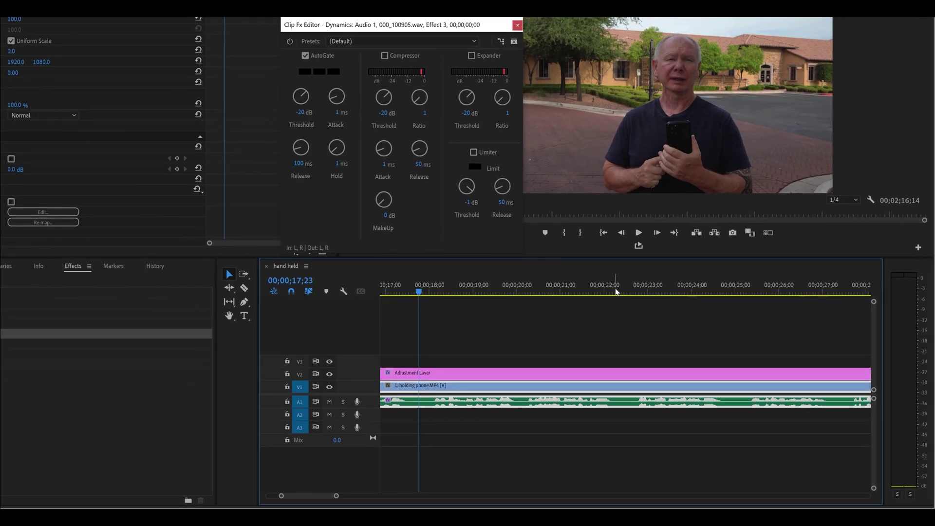
pyautogui.click(712, 291)
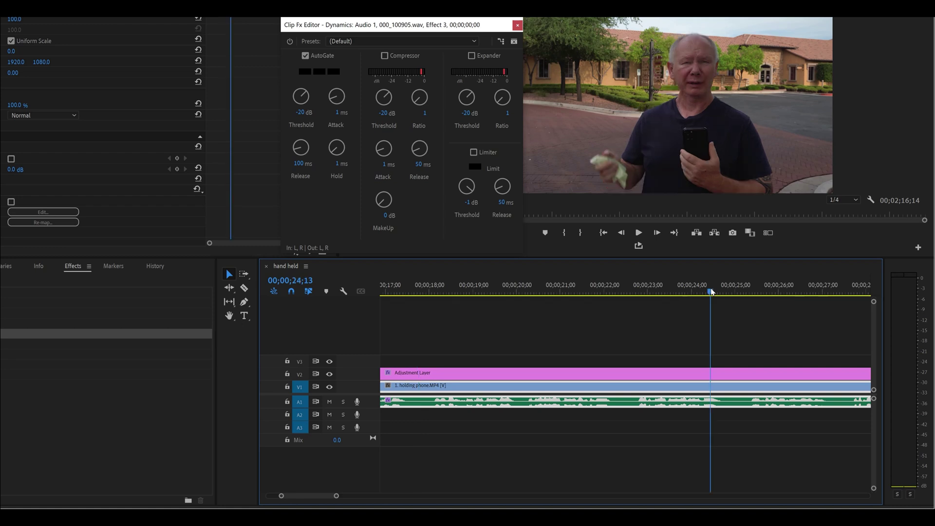
pyautogui.moveTo(712, 296); pyautogui.dragTo(733, 297)
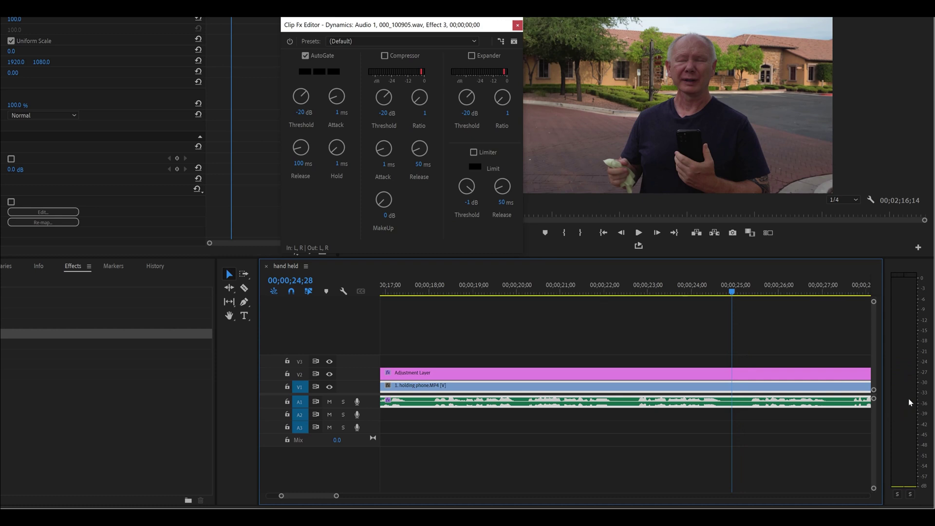
pyautogui.click(692, 286)
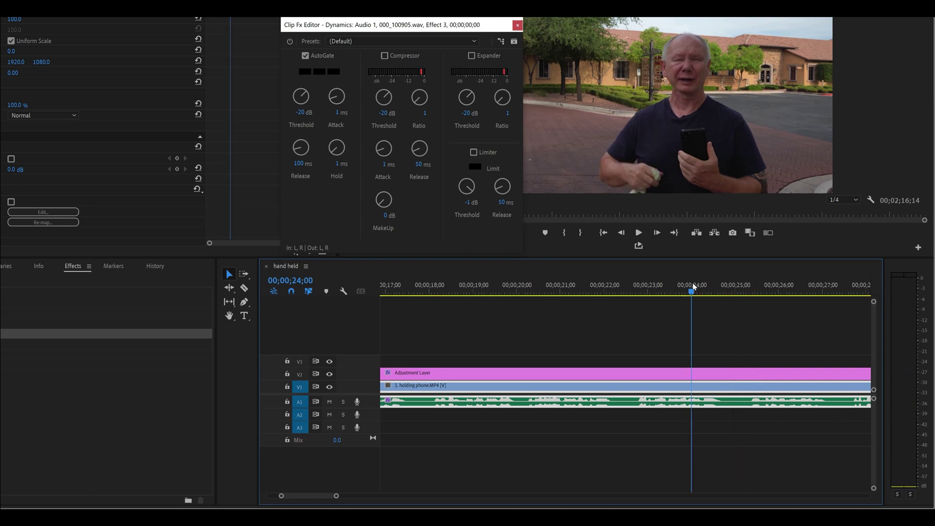
pyautogui.press('space')
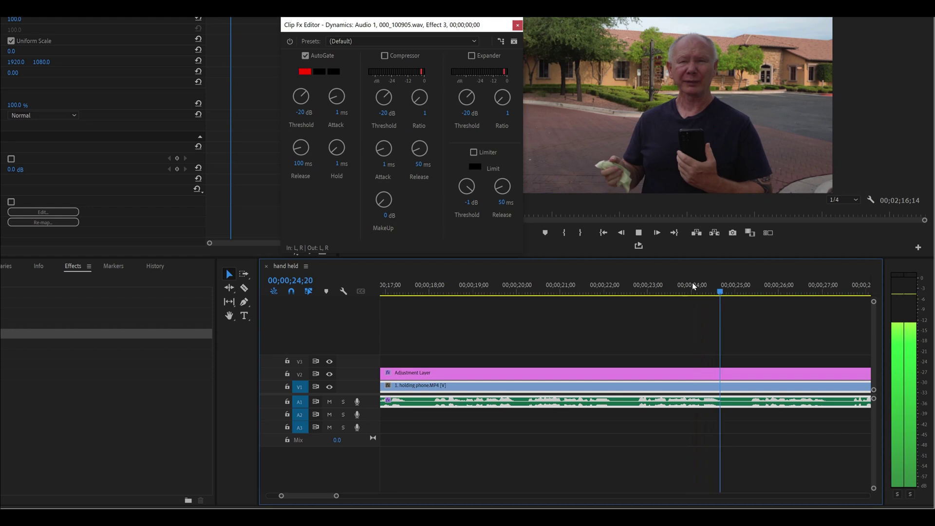
pyautogui.click(305, 55)
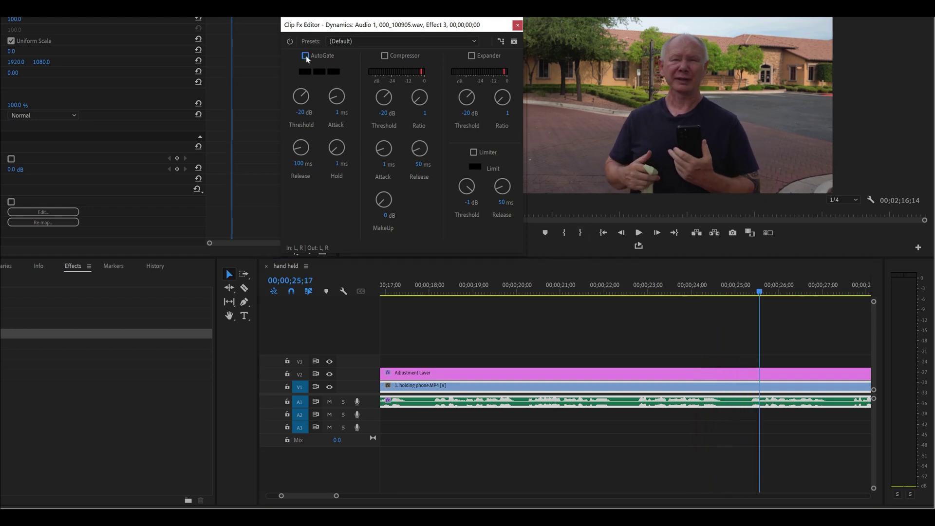
pyautogui.click(716, 287)
pyautogui.press('space')
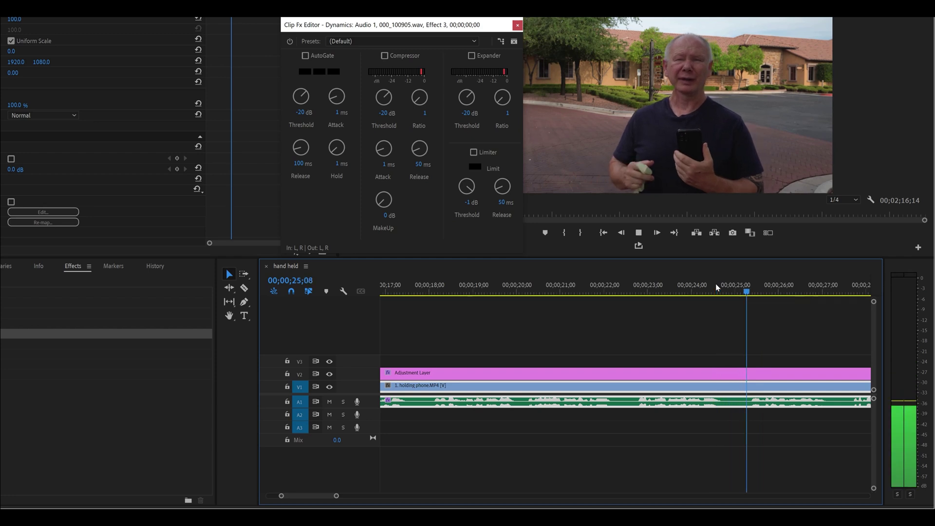
pyautogui.click(604, 280)
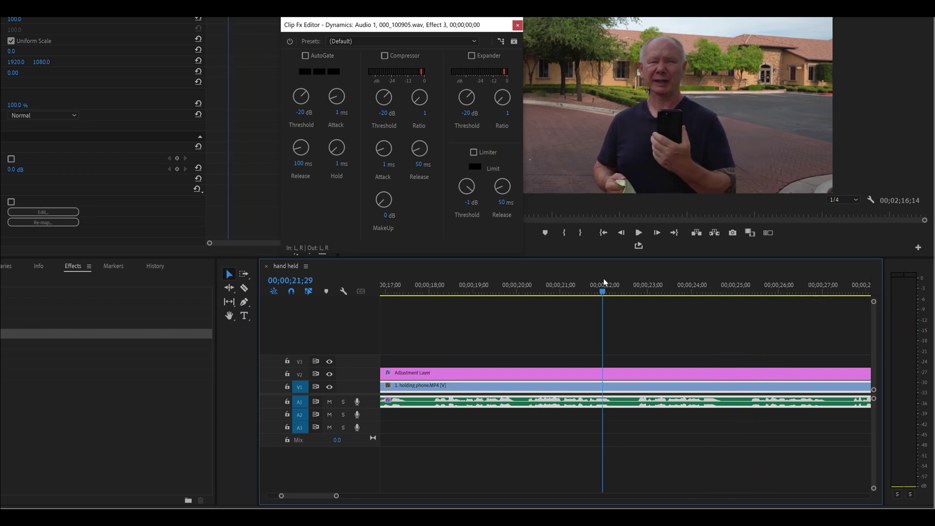
pyautogui.press('space')
pyautogui.press('space')
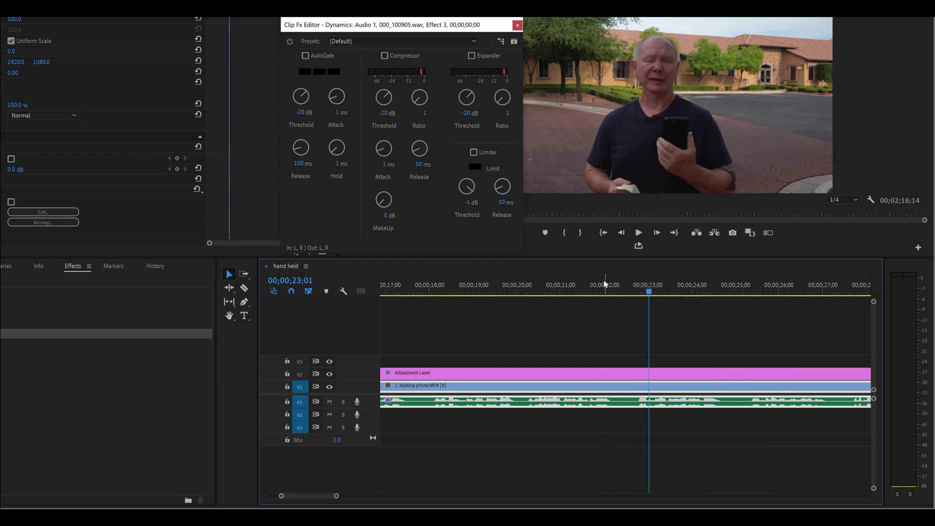
pyautogui.click(604, 282)
pyautogui.press('space')
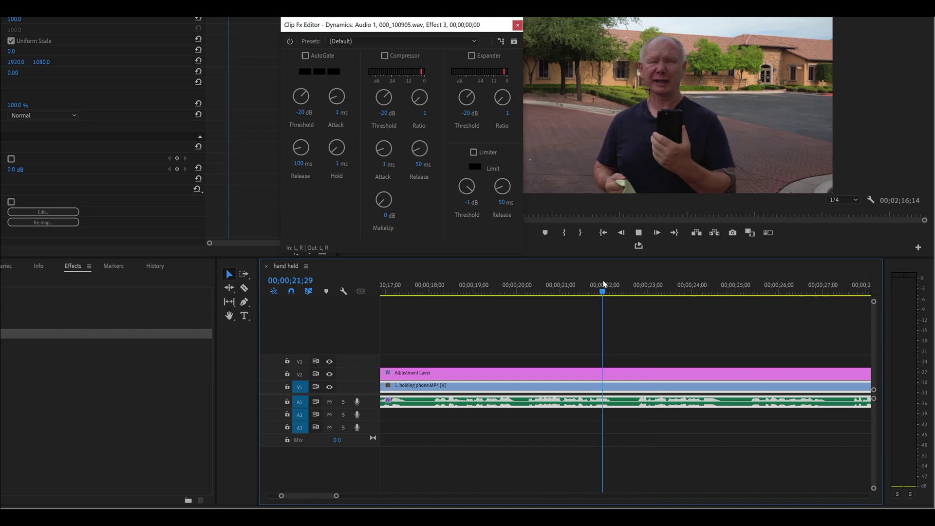
pyautogui.press('space')
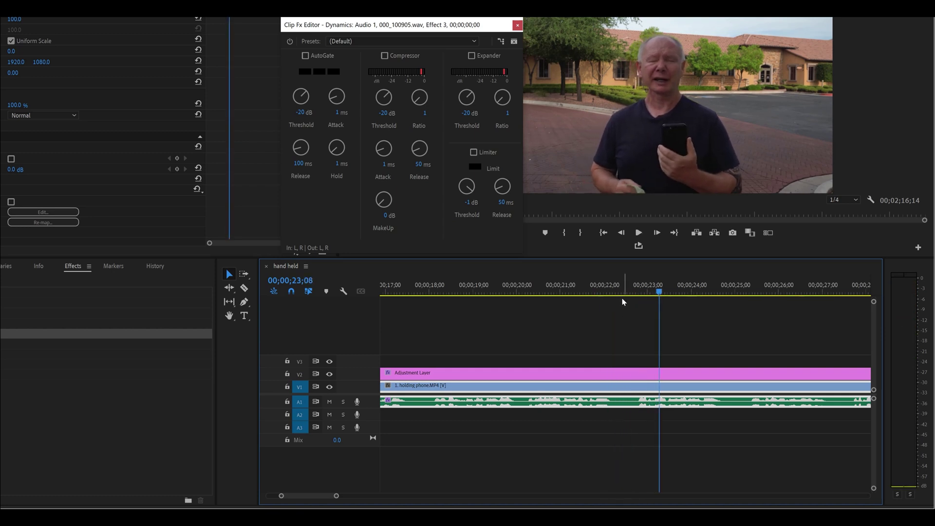
pyautogui.click(617, 291)
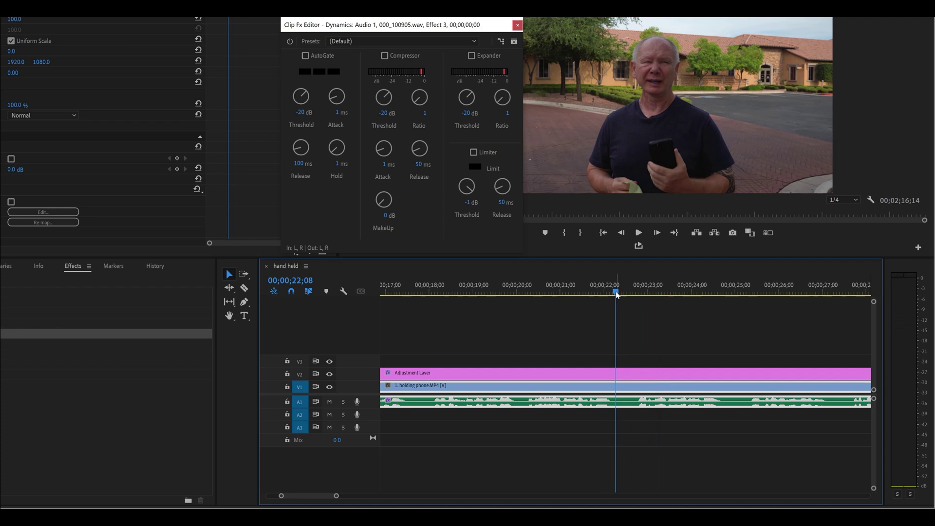
pyautogui.moveTo(617, 294); pyautogui.dragTo(634, 296)
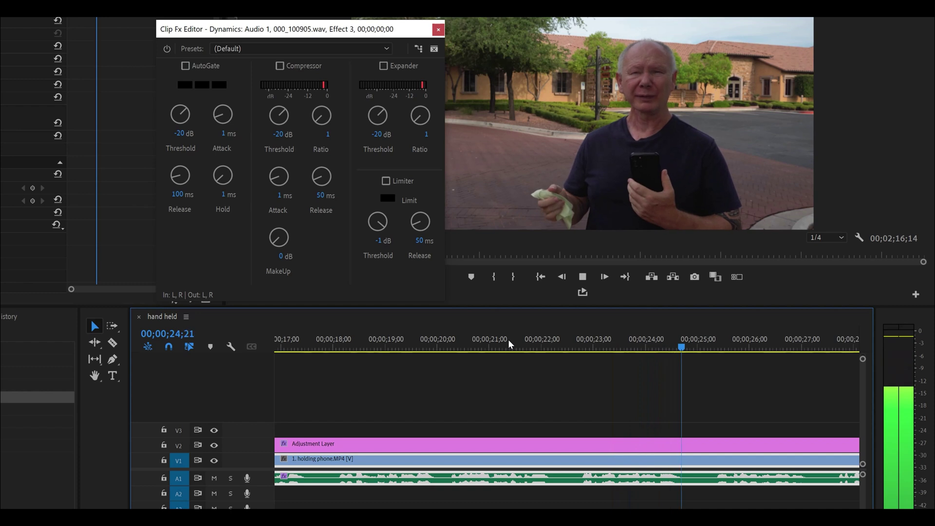
# Step: Set the AutoGate Threshold to -30 dB
pyautogui.click(527, 341)
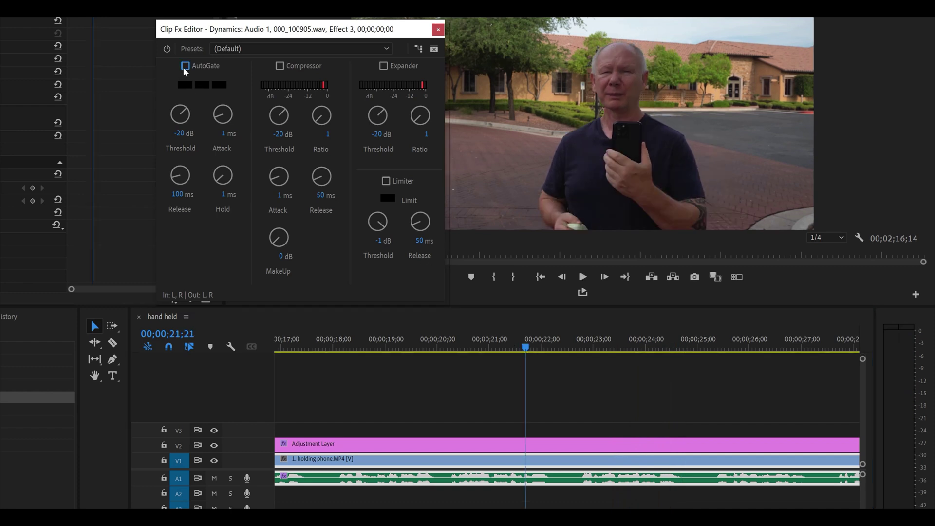
pyautogui.click(179, 137)
pyautogui.write('-30')
pyautogui.press('Return')
# Step: Play the narration from about 00;00;21;23 to audition the -30 dB gate
pyautogui.press('space')
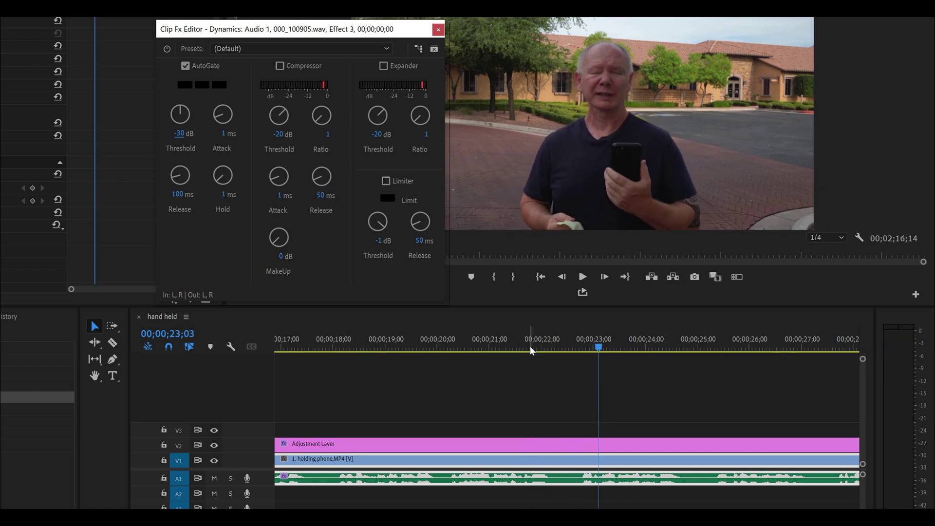
pyautogui.click(530, 347)
pyautogui.press('space')
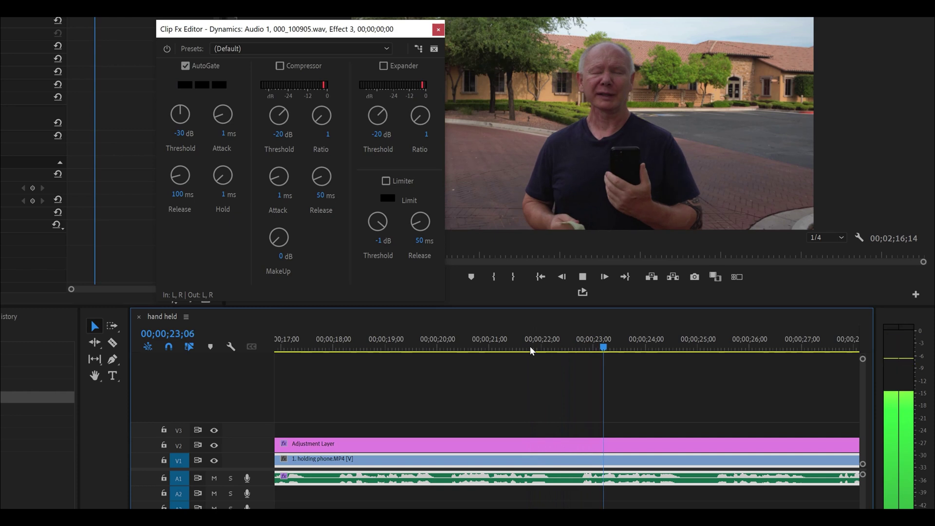
pyautogui.click(530, 347)
pyautogui.press('space')
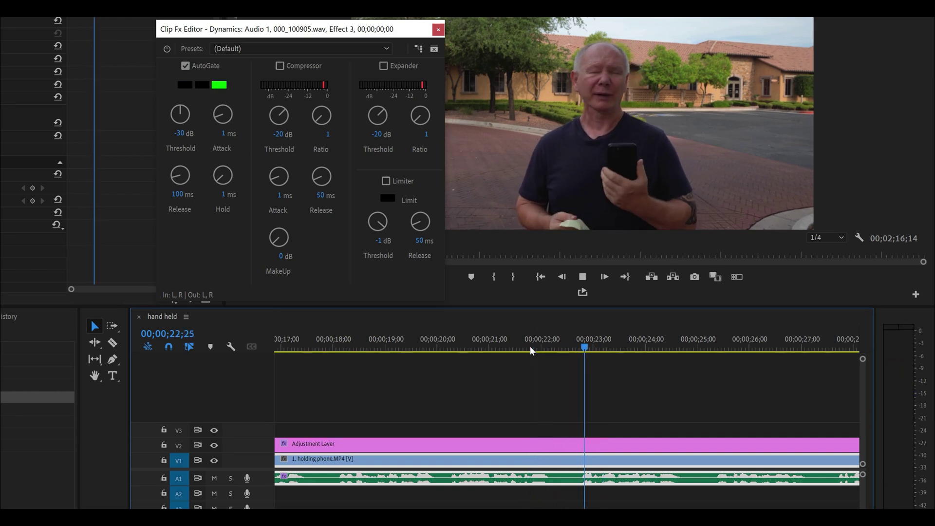
pyautogui.press('space')
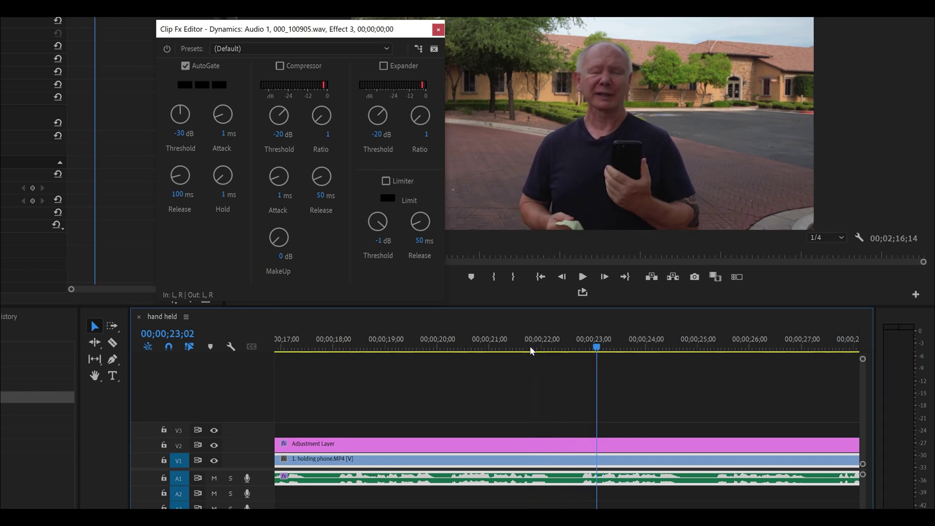
# Step: Replay the narration from about 00;00;20;02 to listen to the gate again
pyautogui.click(512, 346)
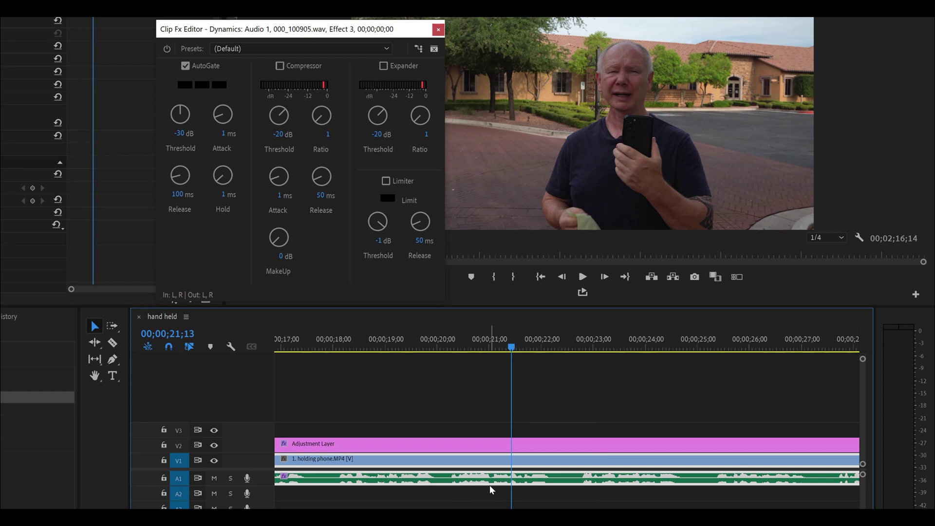
pyautogui.click(442, 331)
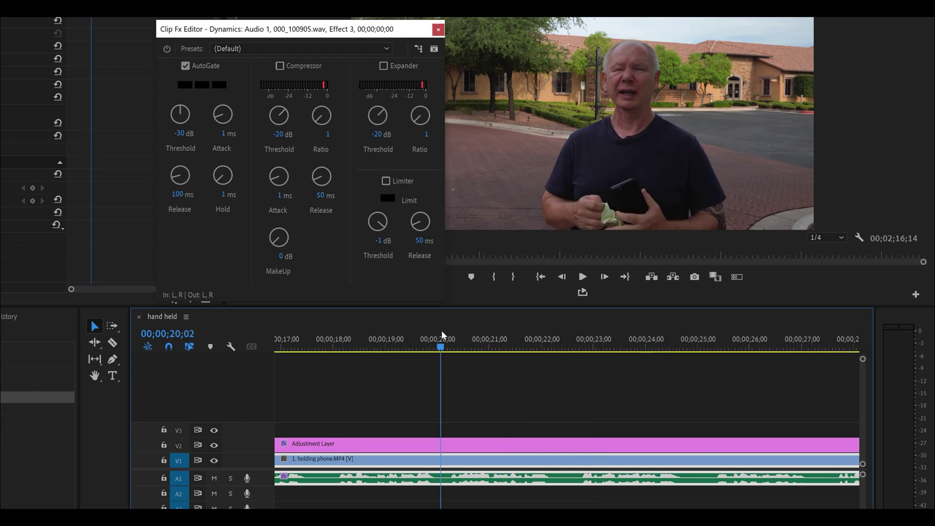
pyautogui.press('space')
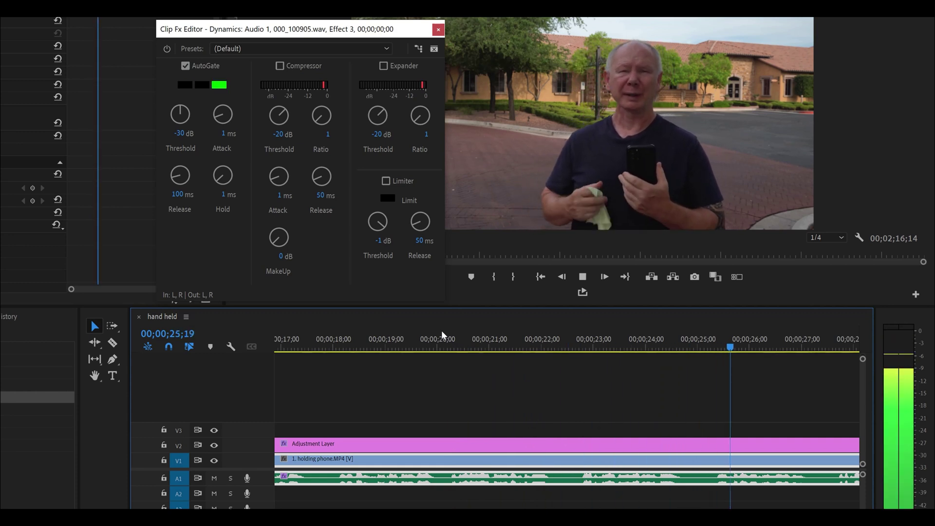
pyautogui.press('space')
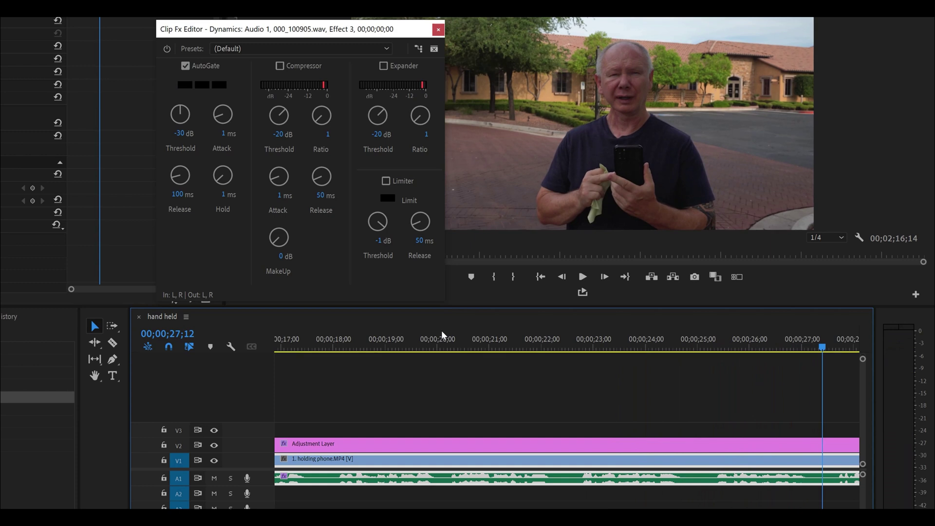
pyautogui.click(436, 338)
pyautogui.press('space')
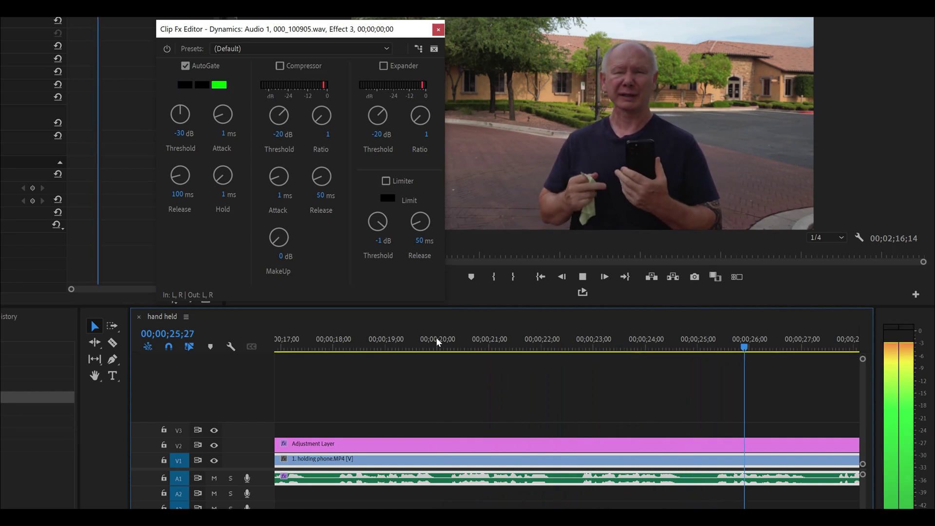
pyautogui.press('space')
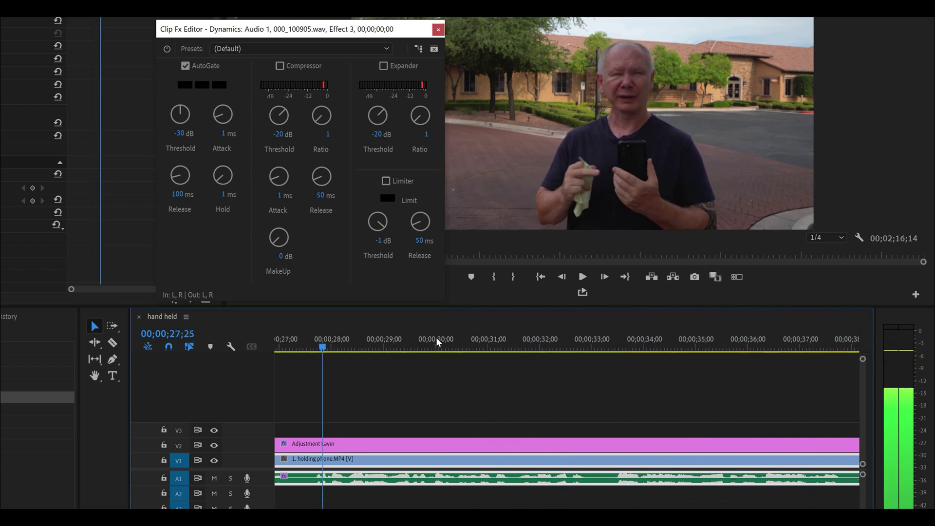
pyautogui.press('space')
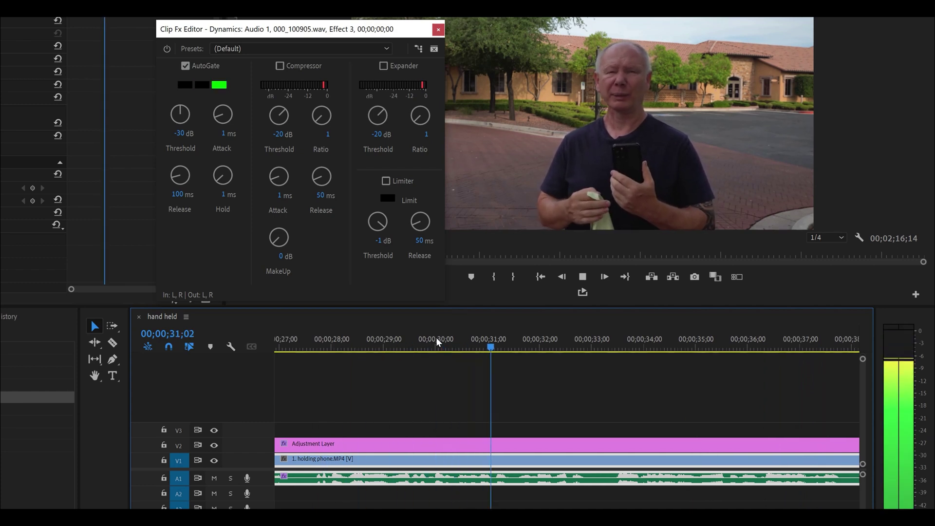
pyautogui.press('space')
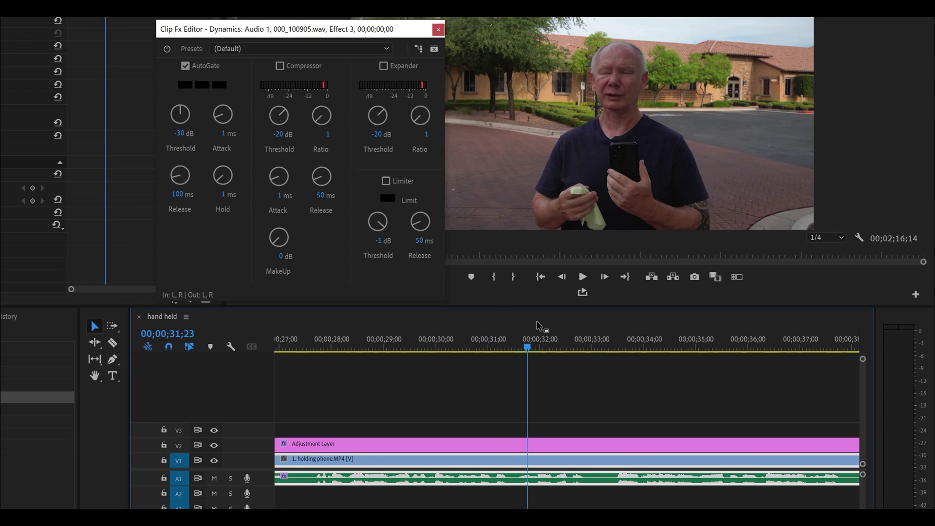
pyautogui.click(577, 345)
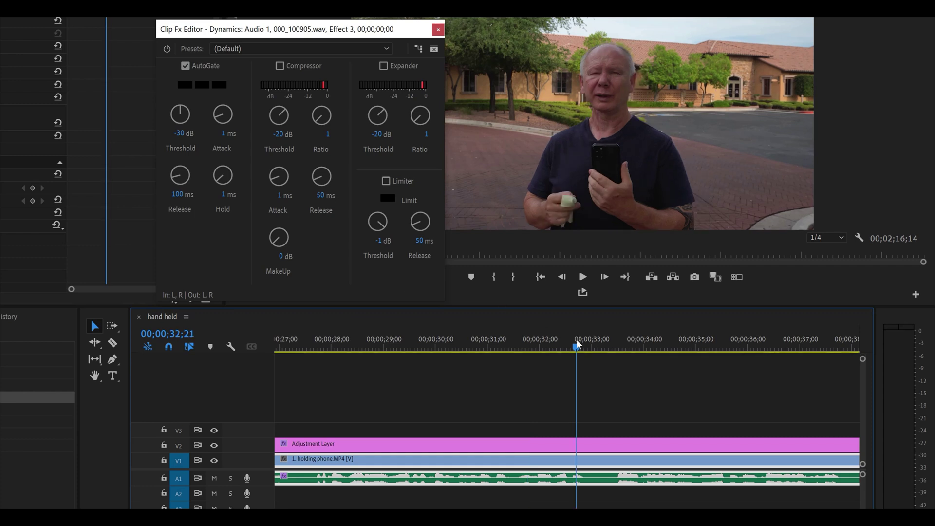